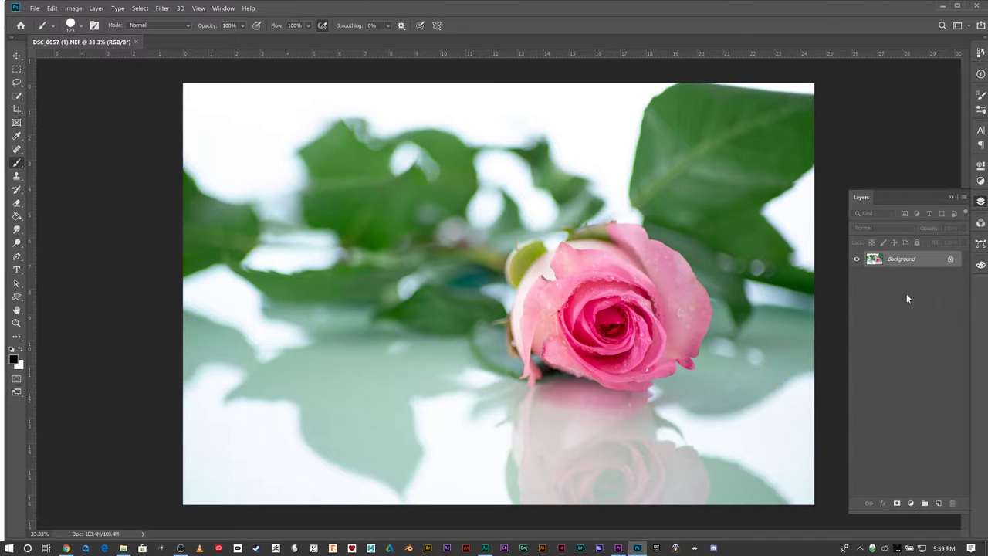
# - Duplicate the rose photo to Layer 1, hide the Background, and give Layer 1 a white mask
pyautogui.hotkey('ctrl', 'j')
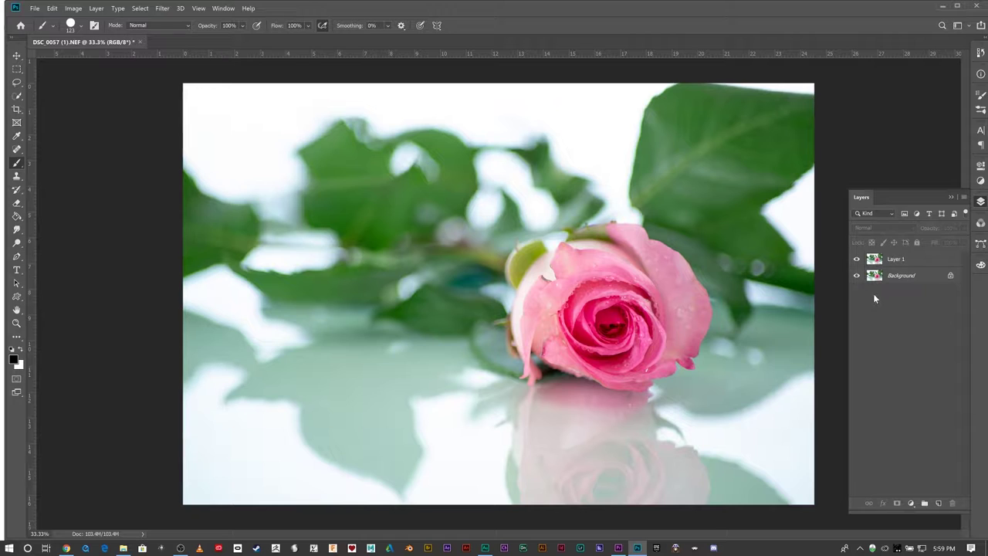
pyautogui.click(855, 275)
pyautogui.click(856, 259)
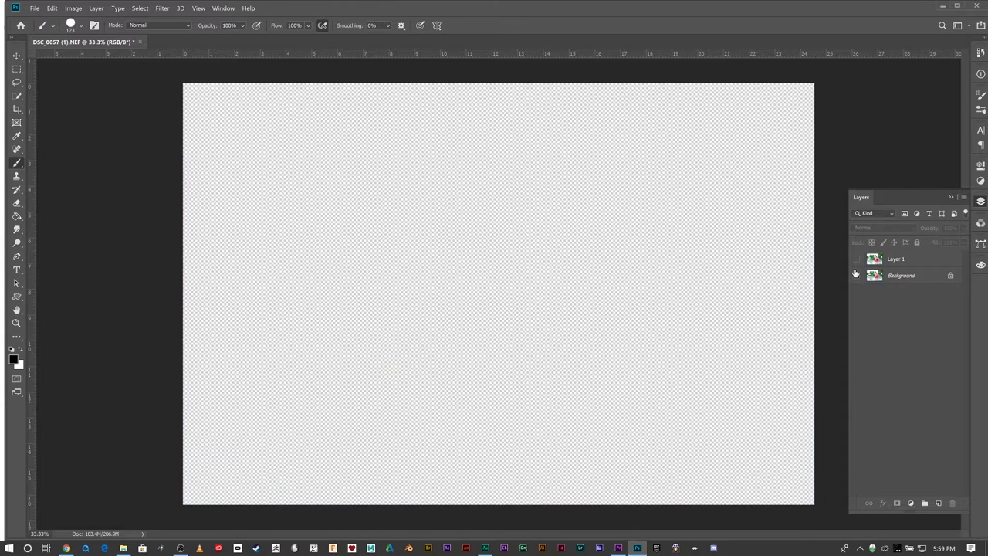
pyautogui.click(856, 275)
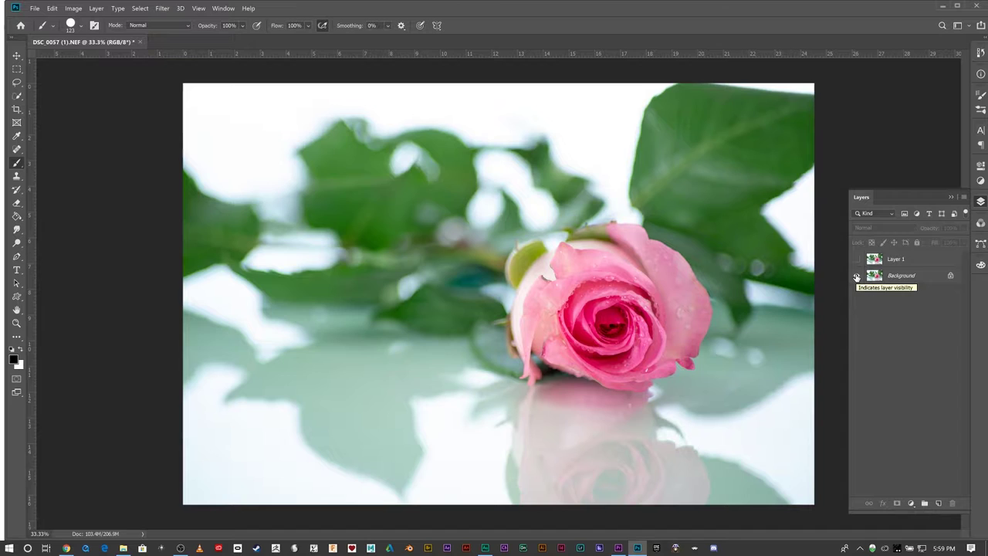
pyautogui.click(856, 275)
pyautogui.click(855, 260)
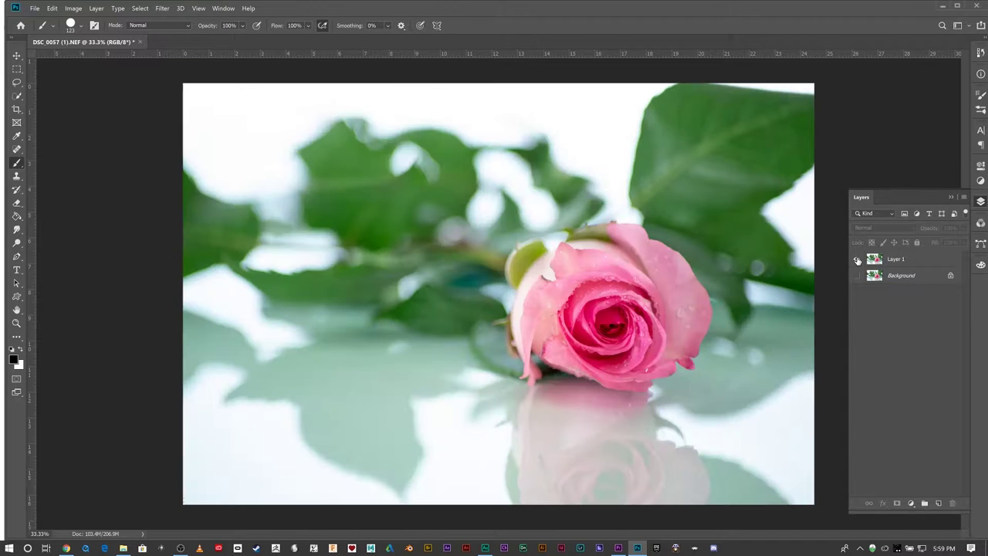
pyautogui.click(896, 261)
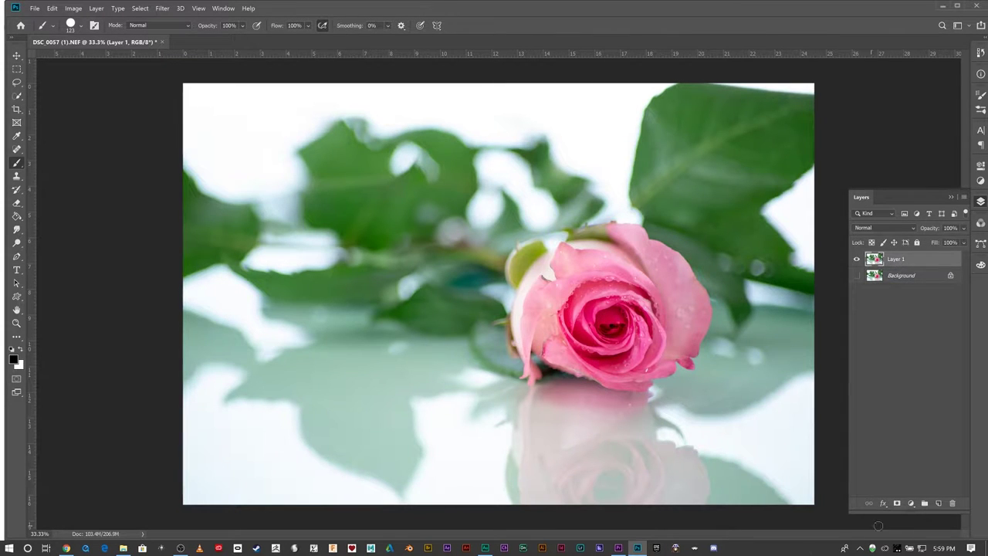
pyautogui.click(897, 503)
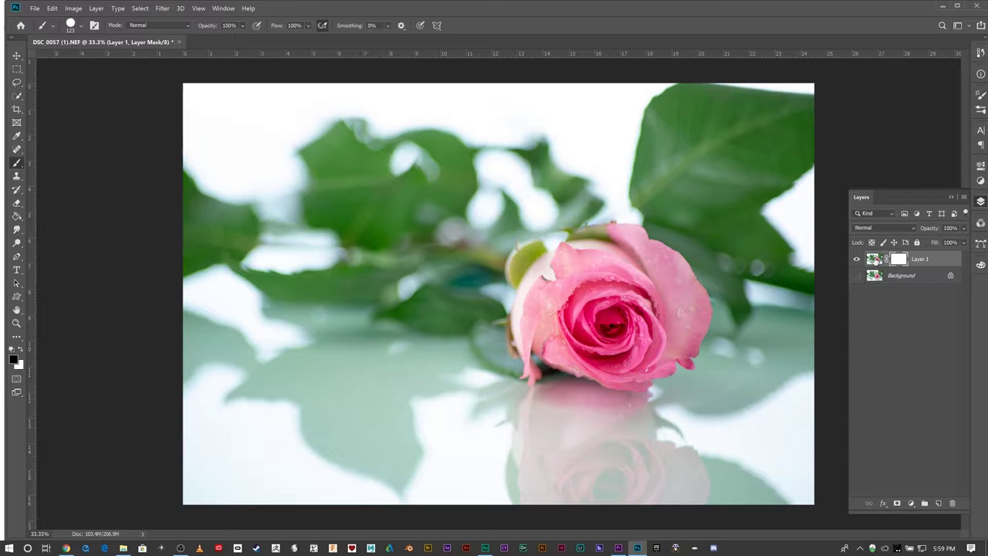
pyautogui.click(874, 261)
pyautogui.click(897, 262)
pyautogui.click(876, 263)
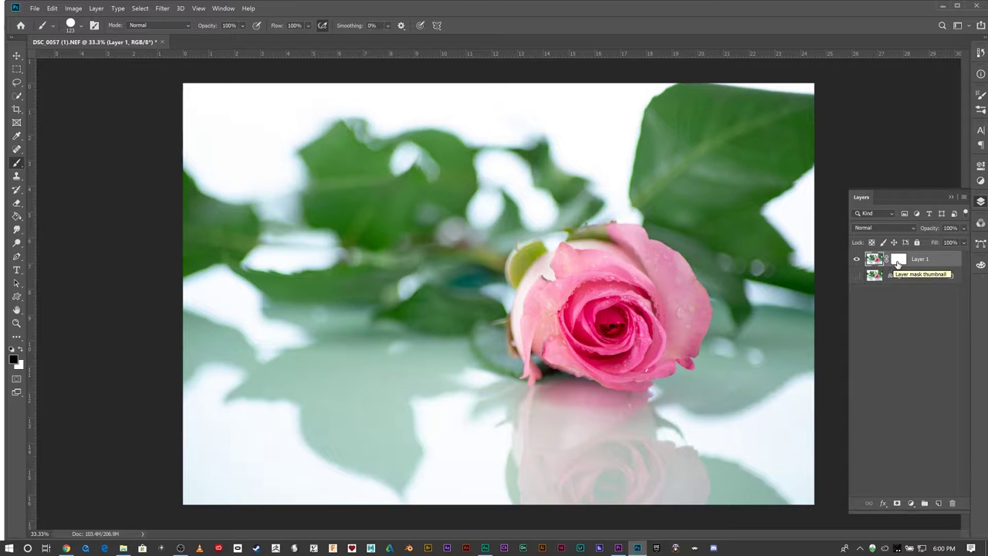
pyautogui.click(899, 265)
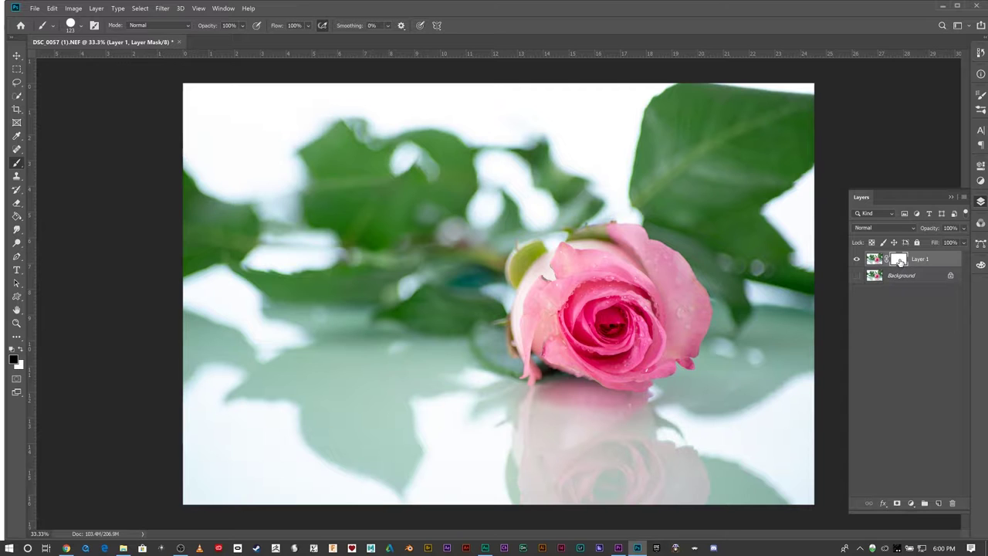
pyautogui.click(875, 260)
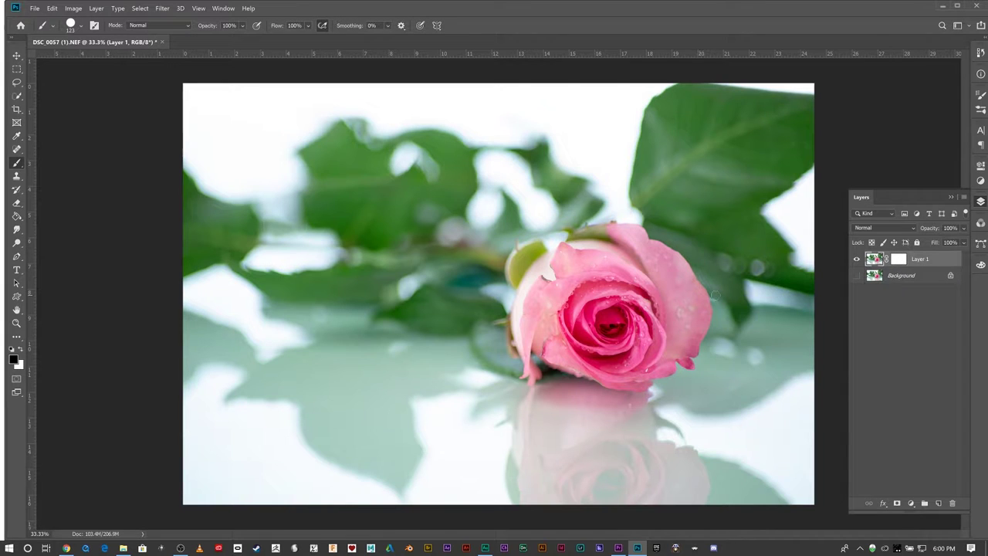
pyautogui.click(899, 260)
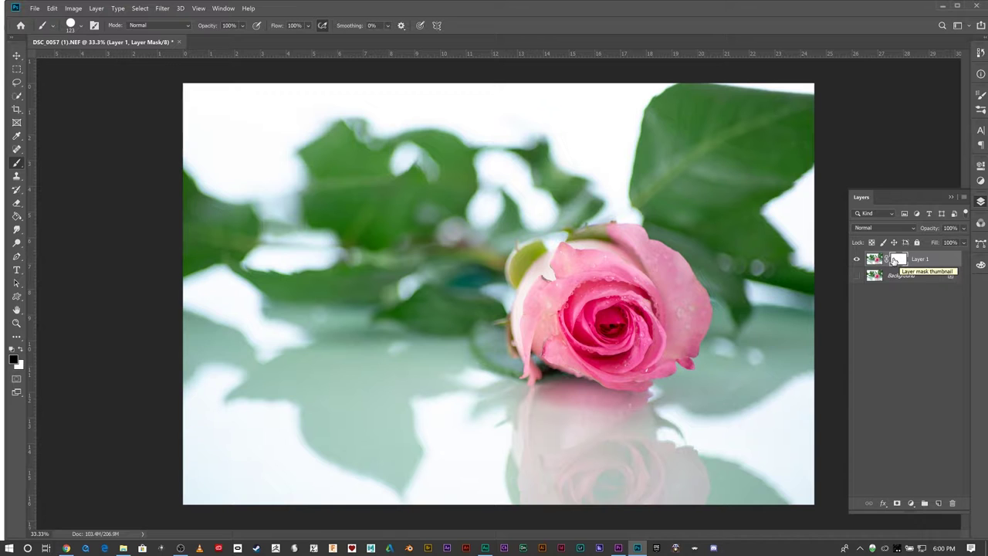
# - Delete Layer 1's mask and add a Black & White adjustment layer above it
pyautogui.moveTo(900, 262); pyautogui.dragTo(954, 504)
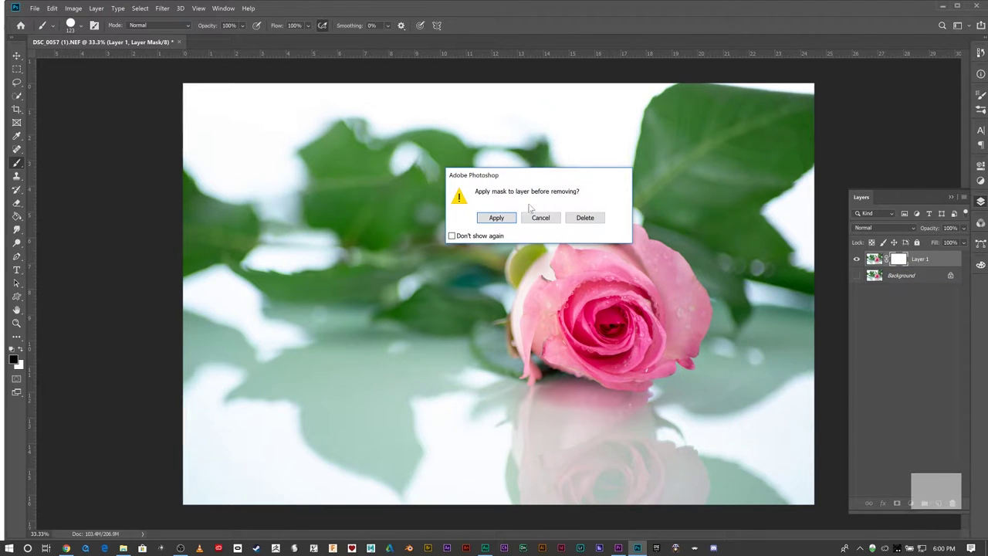
pyautogui.click(580, 218)
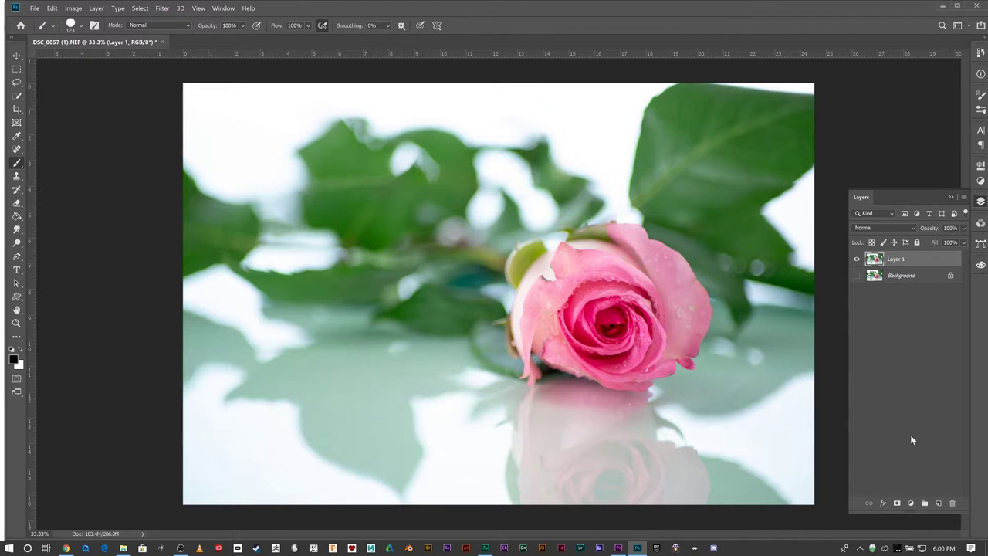
pyautogui.click(909, 502)
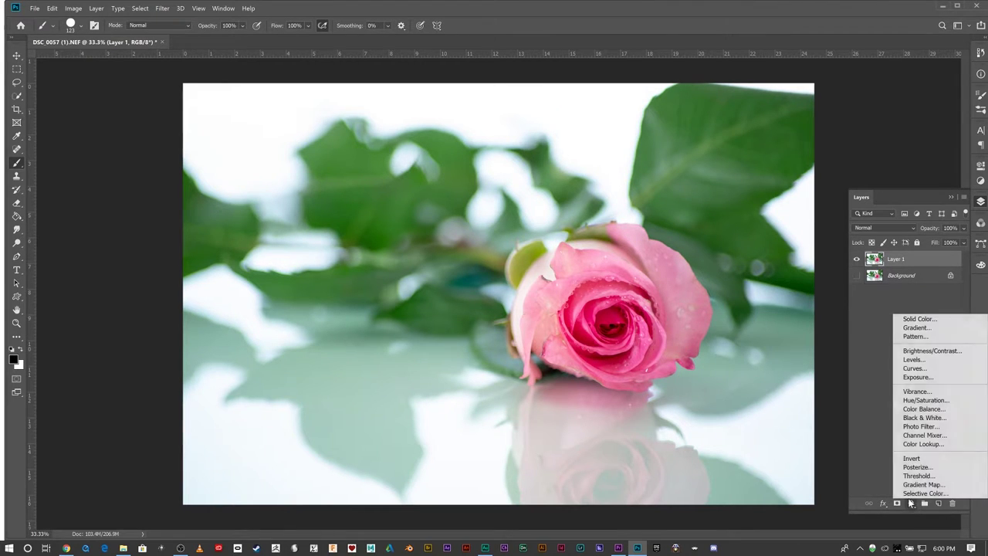
pyautogui.click(935, 418)
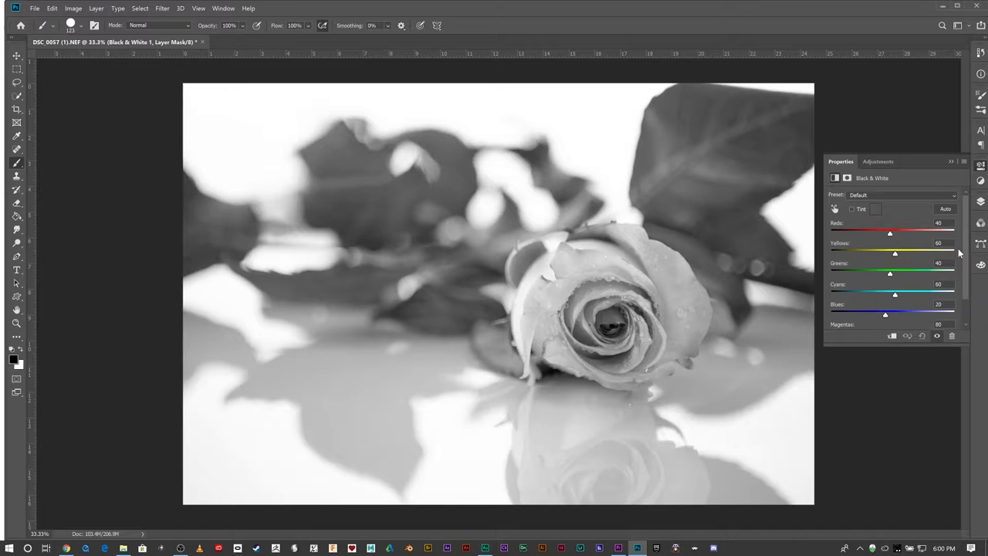
pyautogui.click(981, 203)
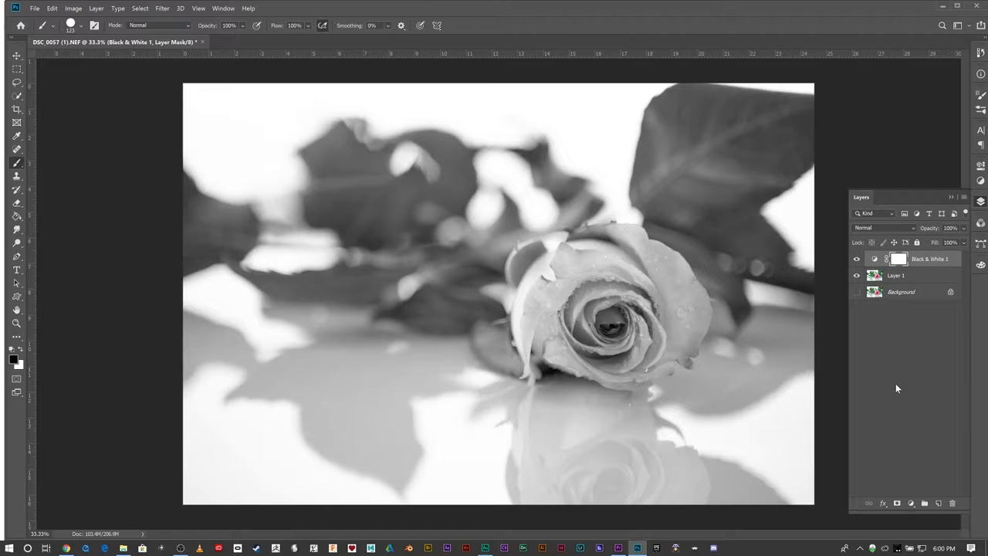
# - Toggle the Black & White 1 adjustment off and on to compare, then target its mask
pyautogui.click(857, 260)
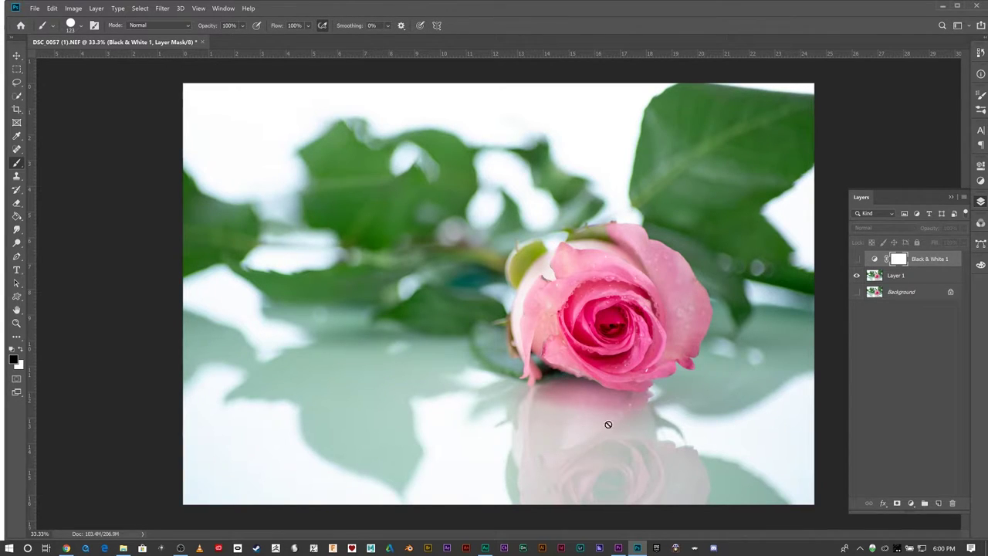
pyautogui.click(857, 260)
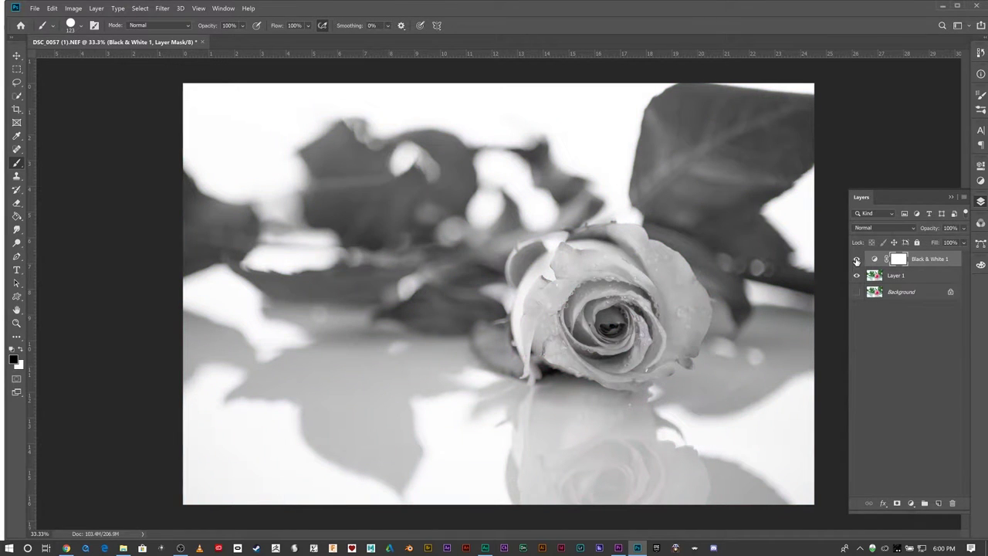
pyautogui.click(881, 326)
pyautogui.click(898, 260)
pyautogui.click(875, 262)
pyautogui.click(898, 261)
pyautogui.click(911, 503)
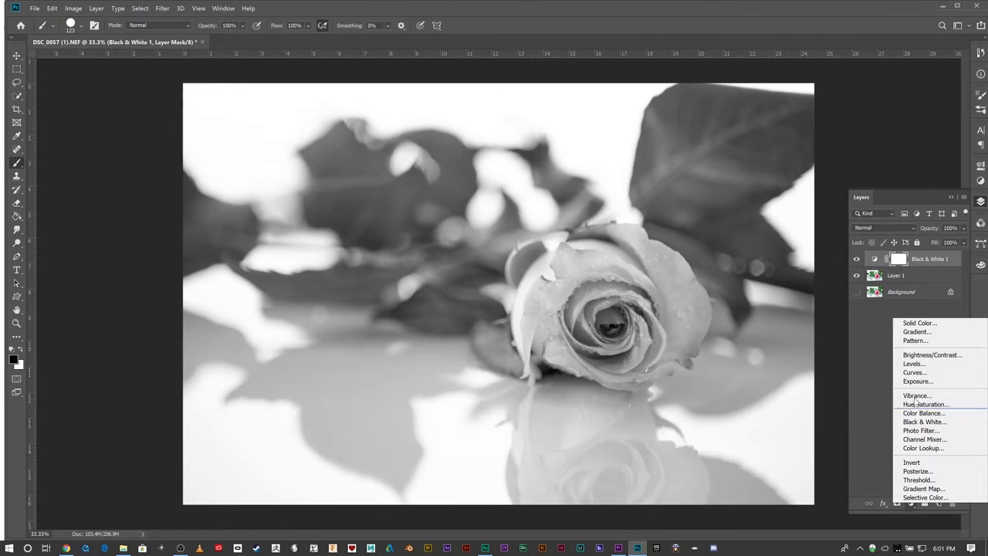
pyautogui.click(903, 262)
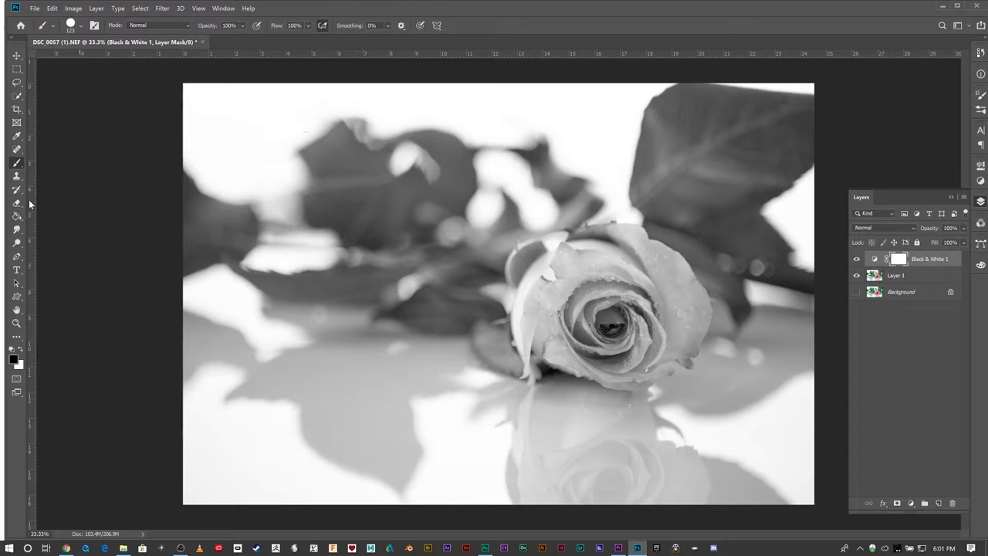
# - Pick the 123-pixel round brush with lowered hardness and paint a black test stroke on the rose
pyautogui.click(51, 25)
pyautogui.click(71, 25)
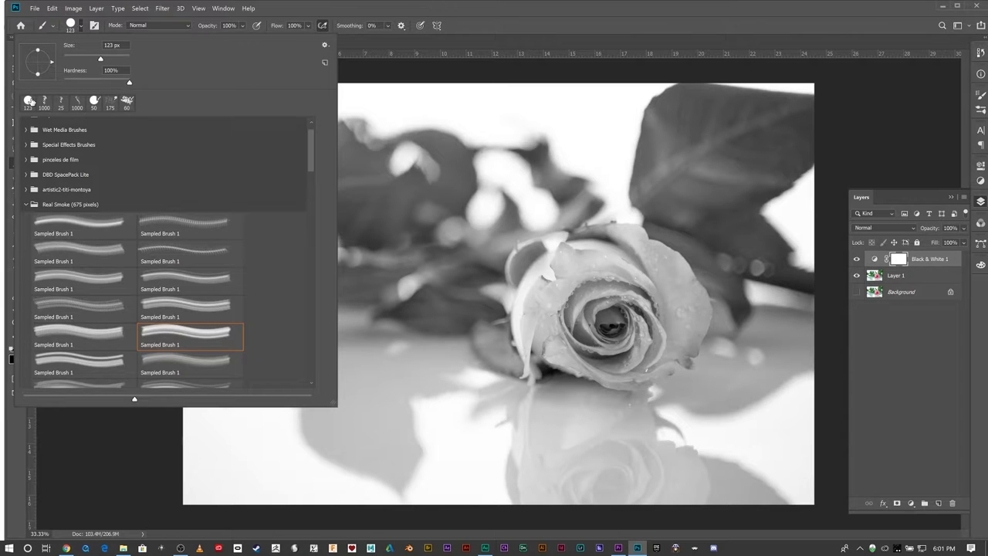
pyautogui.click(29, 100)
pyautogui.moveTo(92, 79)
pyautogui.mouseDown()
pyautogui.moveTo(62, 77)
pyautogui.moveTo(79, 80)
pyautogui.mouseUp()
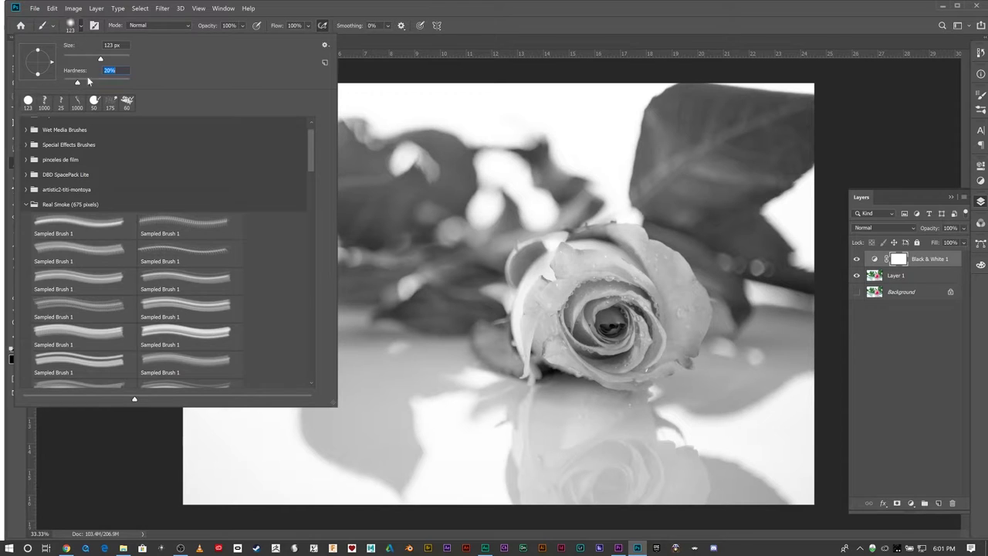
pyautogui.click(442, 7)
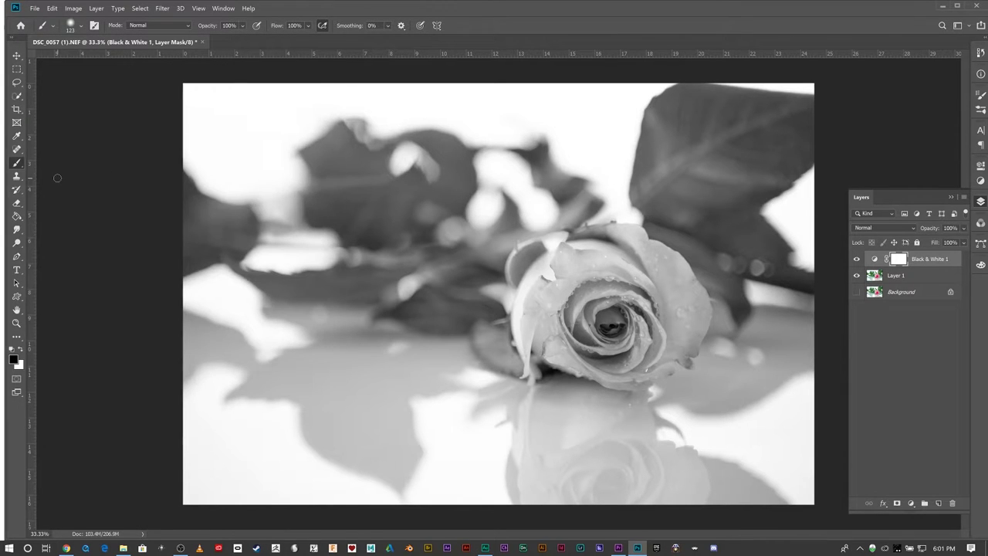
pyautogui.click(20, 348)
pyautogui.click(20, 349)
pyautogui.moveTo(545, 305)
pyautogui.mouseDown()
pyautogui.moveTo(583, 309)
pyautogui.moveTo(592, 292)
pyautogui.mouseUp()
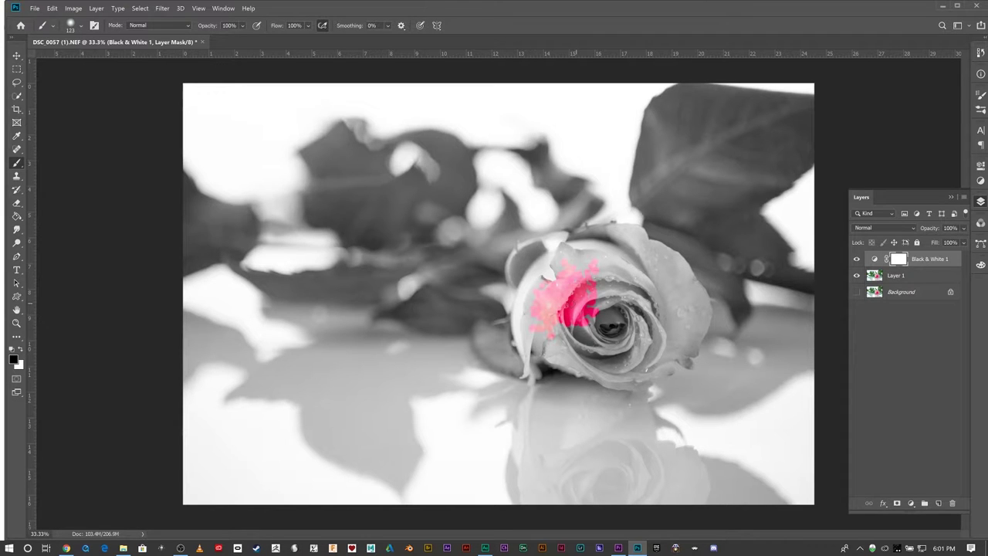
# - Switch to the General Brushes Soft Round brush and undo the test stroke
pyautogui.click(53, 26)
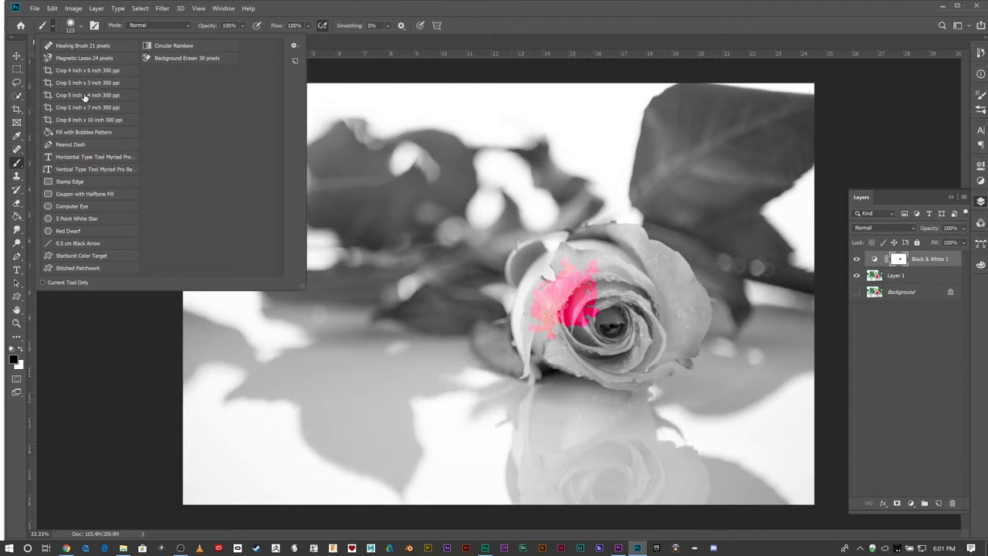
pyautogui.click(80, 26)
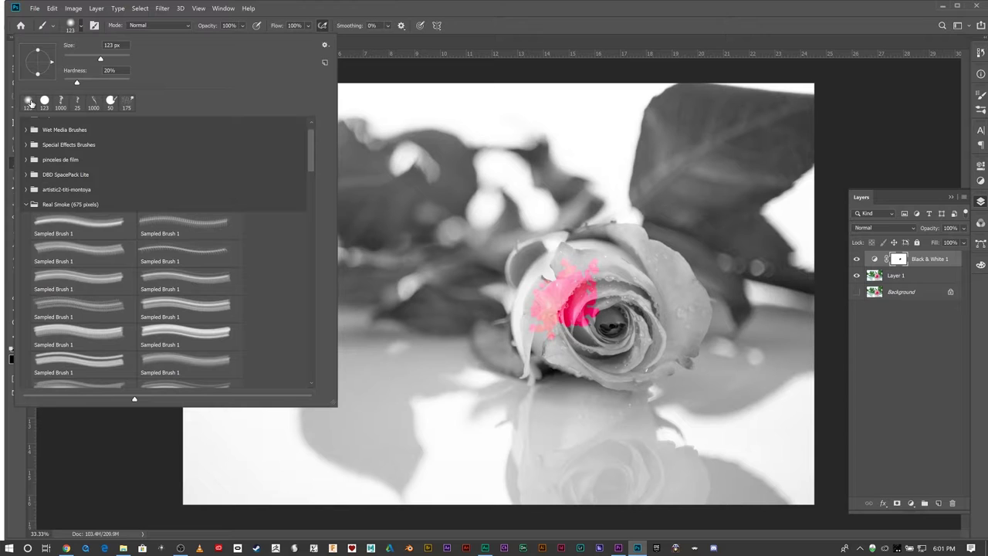
pyautogui.scroll(2, 30, 136)
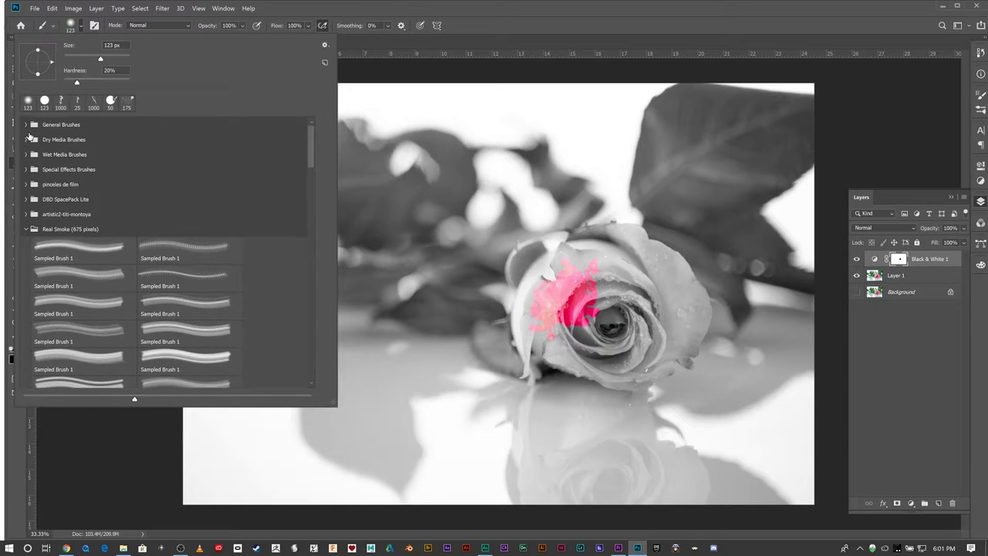
pyautogui.click(26, 125)
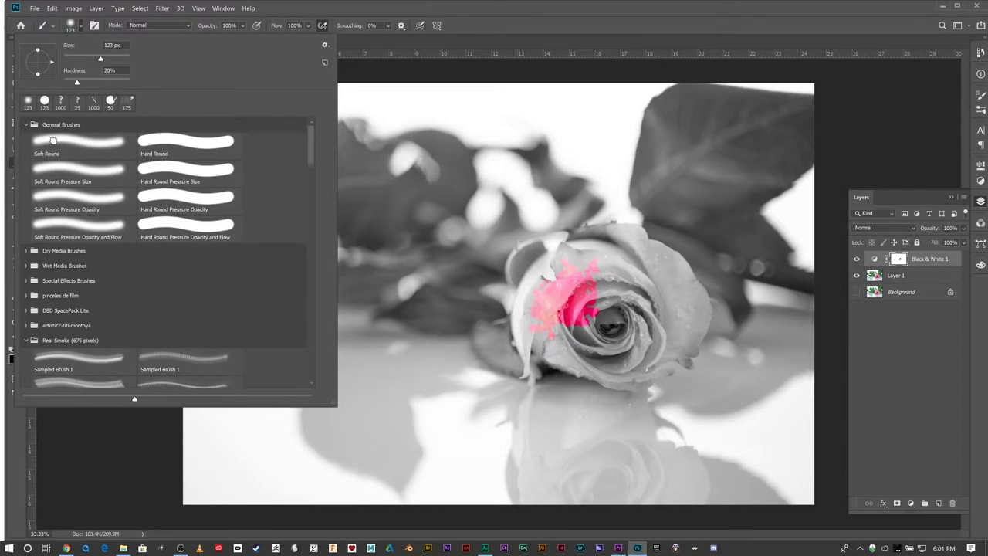
pyautogui.click(58, 142)
pyautogui.click(495, 12)
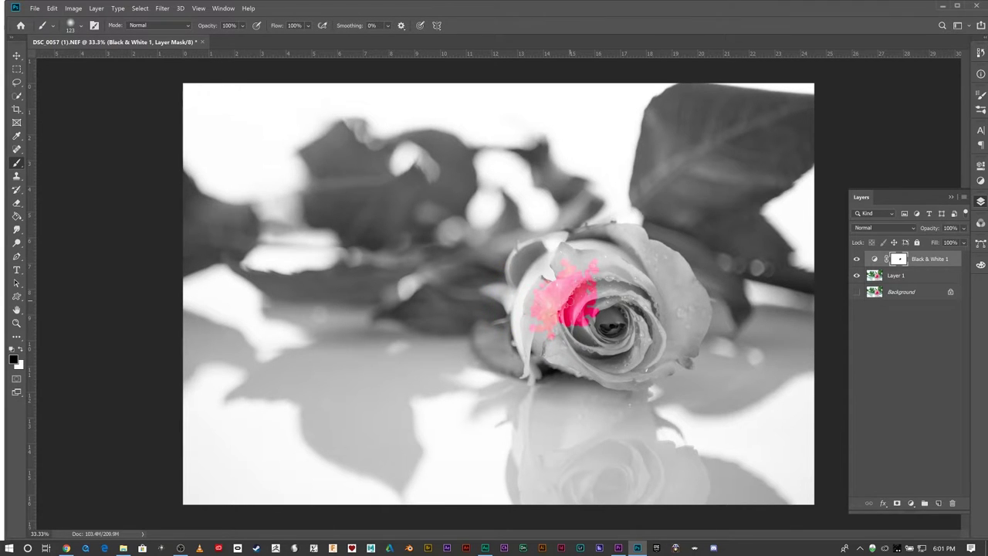
pyautogui.hotkey('ctrl', 'z')
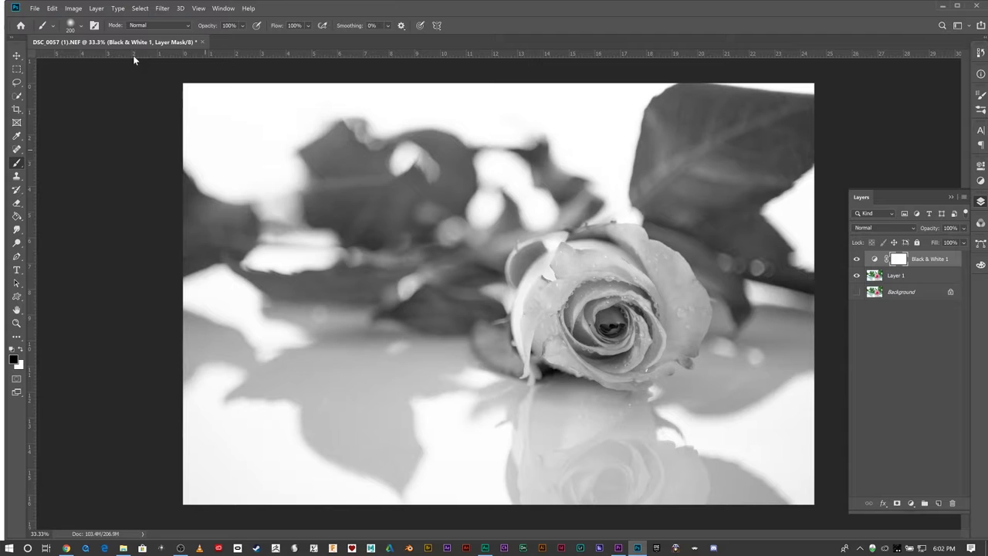
# - Enlarge the brush to about 306 px, then adjust it with the bracket keys to 1000 px
pyautogui.click(81, 25)
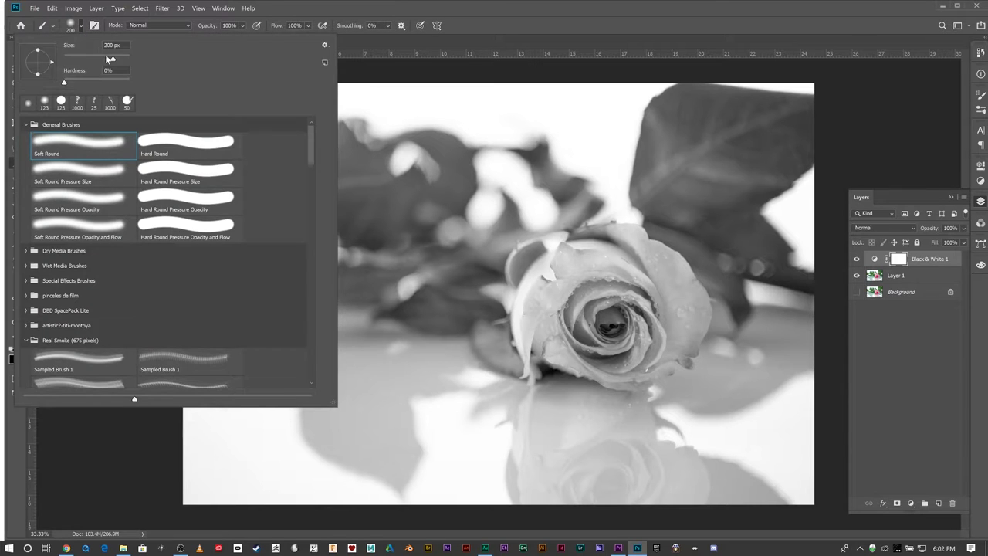
pyautogui.moveTo(113, 62); pyautogui.dragTo(116, 61)
pyautogui.click(543, 25)
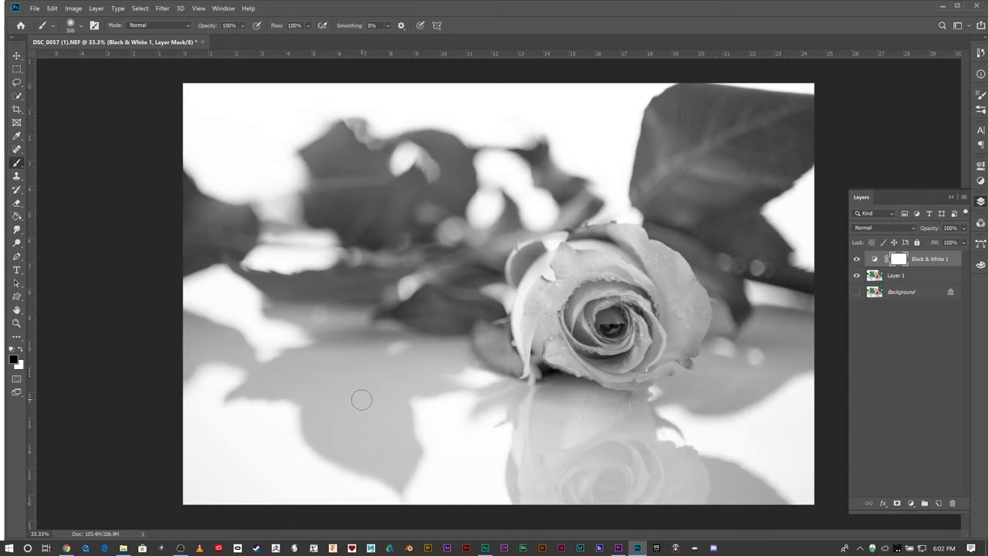
pyautogui.press(']')
pyautogui.press(']')
pyautogui.press(']')
pyautogui.press('[')
pyautogui.press('[')
pyautogui.press(']')
pyautogui.press(']')
pyautogui.press(']')
pyautogui.press(']')
pyautogui.press(']')
pyautogui.press(']')
pyautogui.press(']')
pyautogui.press(']')
pyautogui.press(']')
pyautogui.press(']')
pyautogui.press(']')
pyautogui.press('[')
pyautogui.press('[')
pyautogui.press('[')
pyautogui.press('[')
# - Paint black over the rose's centre and top petals, shrinking the brush from 1000 to 500 to 250 px
pyautogui.moveTo(604, 329)
pyautogui.mouseDown()
pyautogui.moveTo(613, 335)
pyautogui.moveTo(606, 323)
pyautogui.mouseUp()
pyautogui.press('[')
pyautogui.press('[')
pyautogui.press('[')
pyautogui.press('[')
pyautogui.press('[')
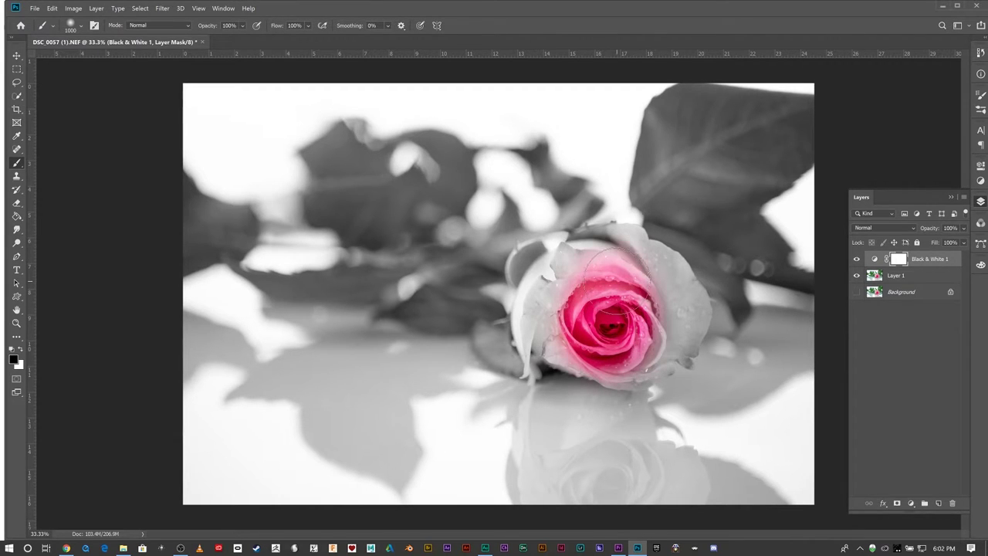
pyautogui.moveTo(610, 266)
pyautogui.mouseDown()
pyautogui.moveTo(629, 270)
pyautogui.moveTo(617, 275)
pyautogui.mouseUp()
pyautogui.press('[')
pyautogui.press('[')
pyautogui.press('[')
pyautogui.moveTo(625, 233)
pyautogui.mouseDown()
pyautogui.moveTo(577, 236)
pyautogui.moveTo(558, 277)
pyautogui.moveTo(561, 263)
pyautogui.moveTo(571, 278)
pyautogui.moveTo(539, 282)
pyautogui.moveTo(558, 260)
pyautogui.moveTo(530, 304)
pyautogui.moveTo(541, 271)
pyautogui.moveTo(559, 263)
pyautogui.moveTo(549, 265)
pyautogui.moveTo(550, 255)
pyautogui.moveTo(525, 297)
pyautogui.moveTo(530, 383)
pyautogui.moveTo(550, 341)
pyautogui.moveTo(622, 379)
pyautogui.moveTo(649, 372)
pyautogui.moveTo(619, 385)
pyautogui.moveTo(692, 341)
pyautogui.moveTo(682, 362)
pyautogui.moveTo(704, 294)
pyautogui.moveTo(684, 267)
pyautogui.moveTo(631, 242)
pyautogui.moveTo(676, 259)
pyautogui.moveTo(662, 250)
pyautogui.moveTo(689, 290)
pyautogui.moveTo(660, 257)
pyautogui.moveTo(660, 296)
pyautogui.moveTo(644, 276)
pyautogui.mouseUp()
pyautogui.press(']')
pyautogui.press(']')
pyautogui.press(']')
pyautogui.press(']')
pyautogui.press(']')
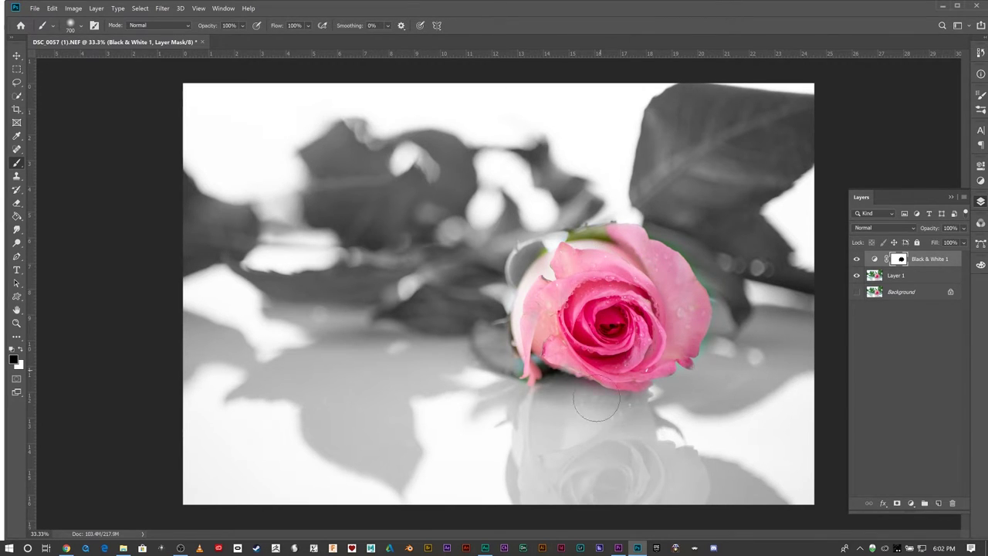
# - Paint black over the rose's reflection, switching to white with a 200 px brush to fix overspill
pyautogui.moveTo(597, 407)
pyautogui.mouseDown()
pyautogui.moveTo(541, 421)
pyautogui.moveTo(527, 461)
pyautogui.moveTo(538, 489)
pyautogui.moveTo(565, 484)
pyautogui.moveTo(596, 436)
pyautogui.moveTo(633, 422)
pyautogui.moveTo(636, 446)
pyautogui.moveTo(678, 477)
pyautogui.moveTo(675, 464)
pyautogui.moveTo(638, 449)
pyautogui.moveTo(628, 420)
pyautogui.moveTo(610, 488)
pyautogui.moveTo(572, 473)
pyautogui.moveTo(546, 445)
pyautogui.moveTo(542, 381)
pyautogui.moveTo(546, 471)
pyautogui.moveTo(563, 454)
pyautogui.mouseUp()
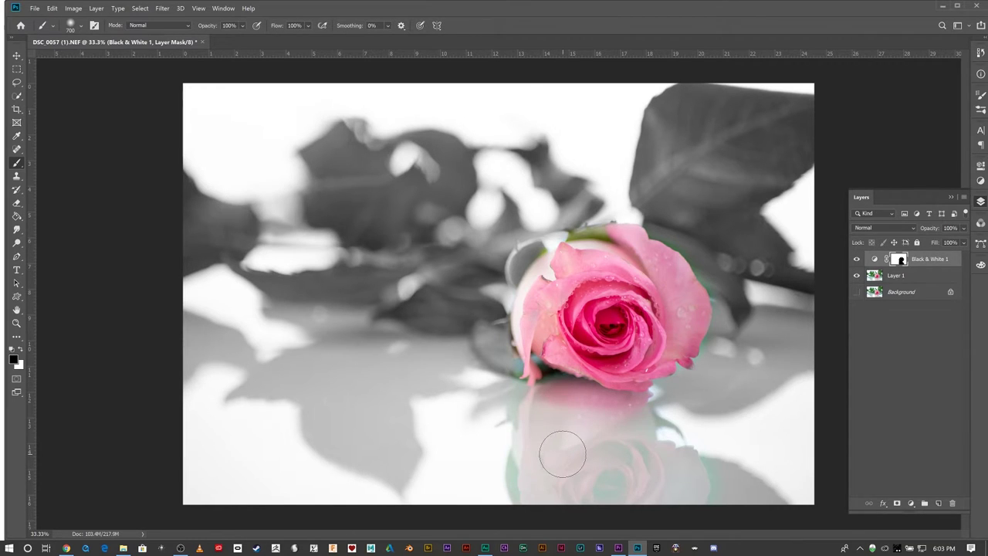
pyautogui.click(22, 351)
pyautogui.press('[')
pyautogui.press('[')
pyautogui.press('[')
pyautogui.press('[')
pyautogui.press('[')
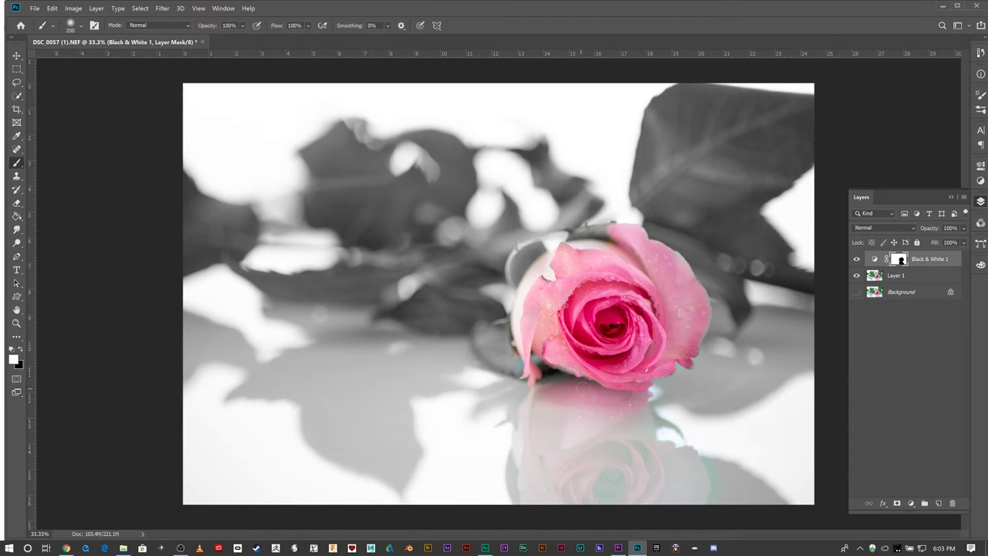
pyautogui.click(20, 349)
pyautogui.click(21, 350)
# - Invert the Black & White 1 mask with Ctrl+I and paint out the pink fringe on the rose's right edge
pyautogui.moveTo(898, 264); pyautogui.dragTo(899, 267)
pyautogui.hotkey('ctrl', 'i')
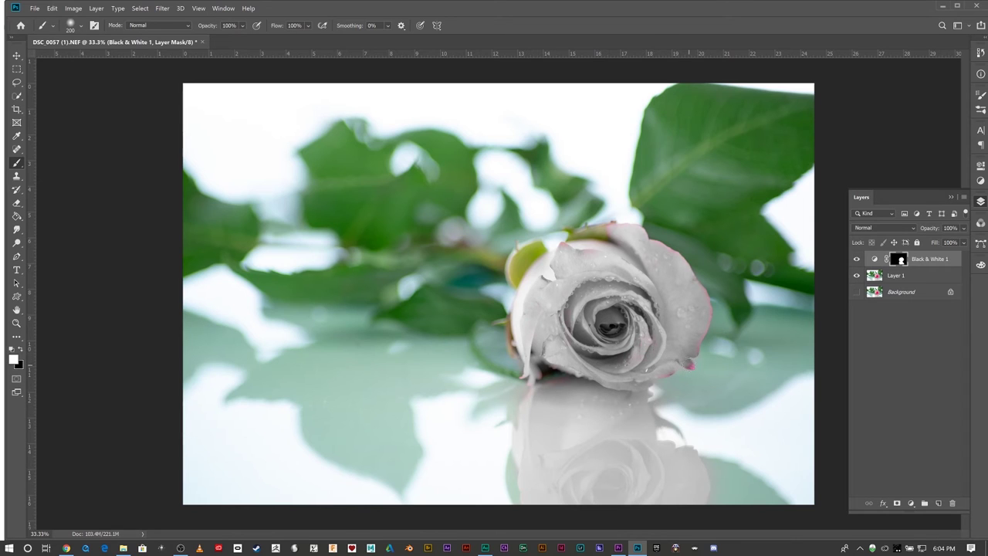
pyautogui.moveTo(686, 353); pyautogui.dragTo(704, 305)
# - Invert the mask back so the rose is pink again, and undo an accidentally added extra mask
pyautogui.hotkey('ctrl', 'i')
pyautogui.hotkey('alt', '[')
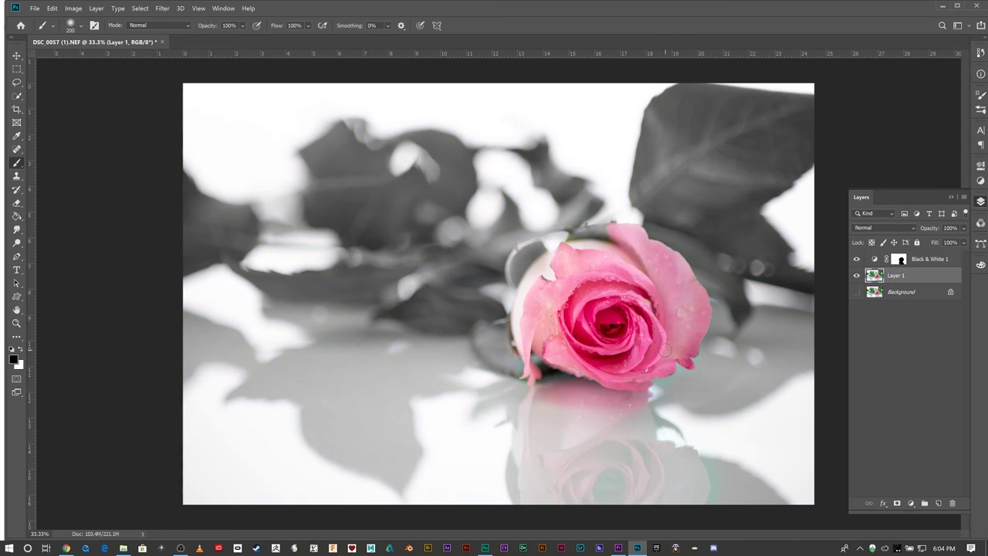
pyautogui.click(924, 262)
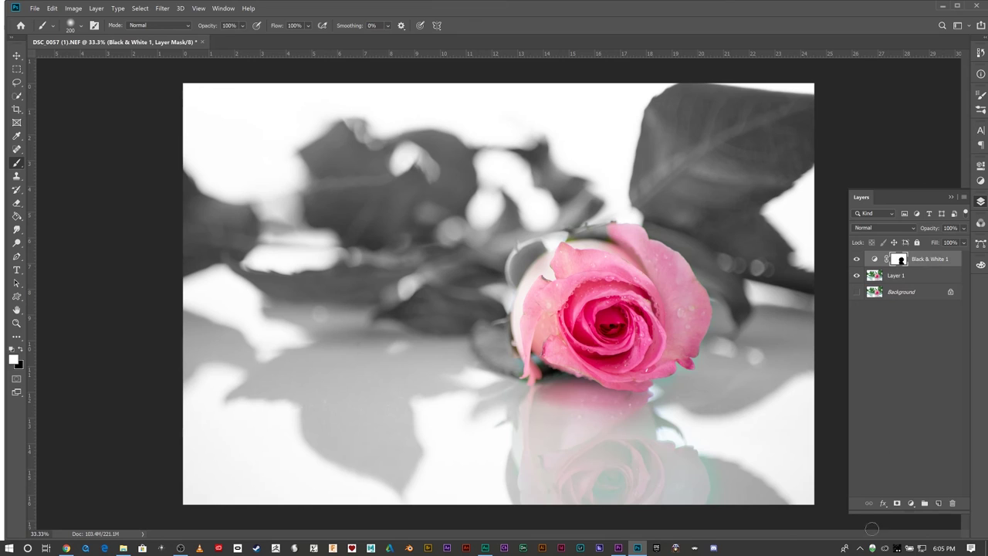
pyautogui.click(896, 504)
pyautogui.hotkey('ctrl', 'z')
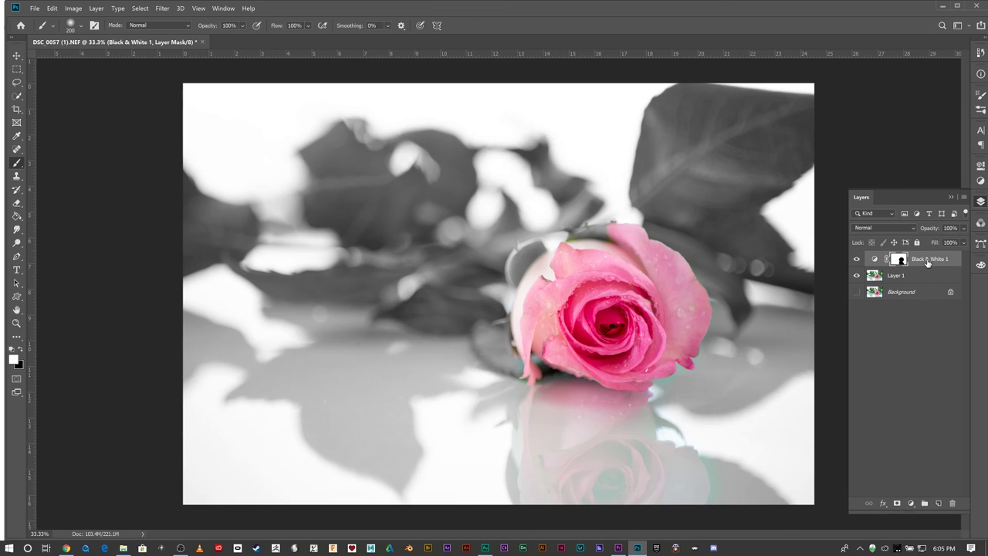